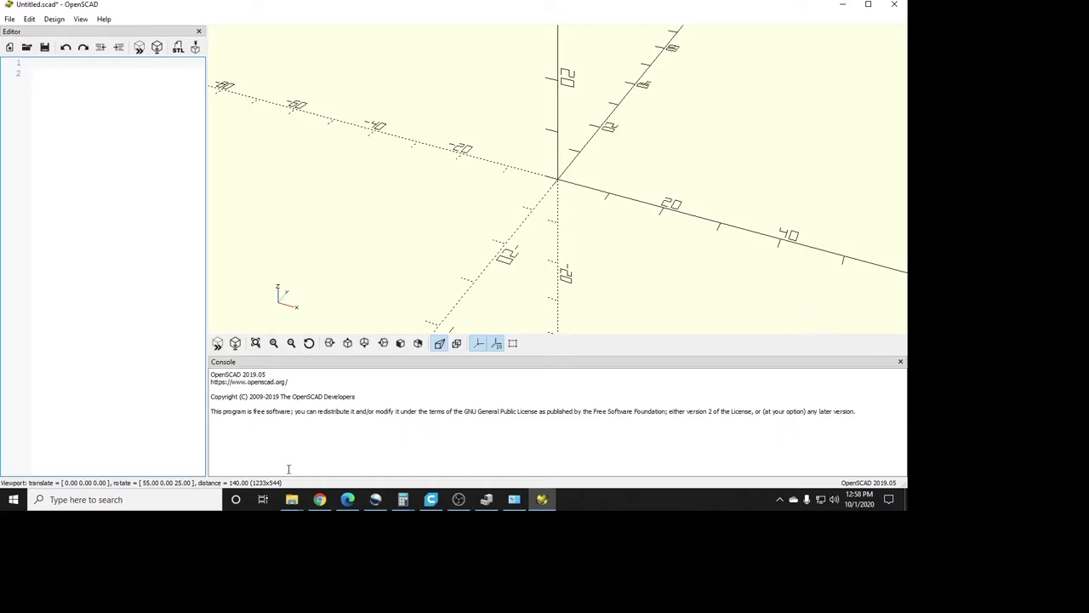
Open the OnePlus car mount download folder in File Explorer and move it beside the code editor
click(296, 506)
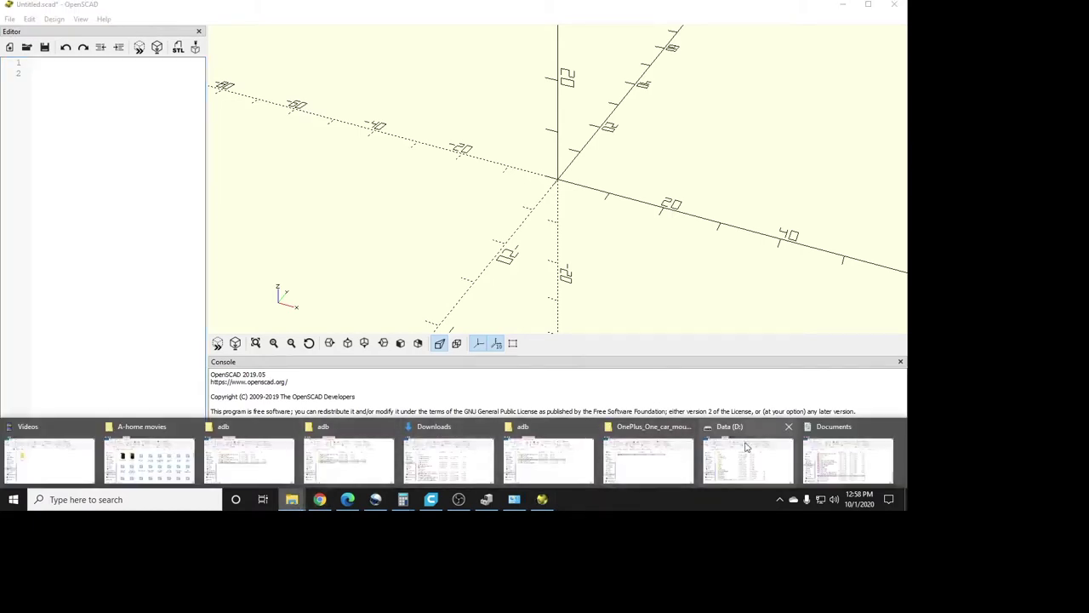
click(643, 449)
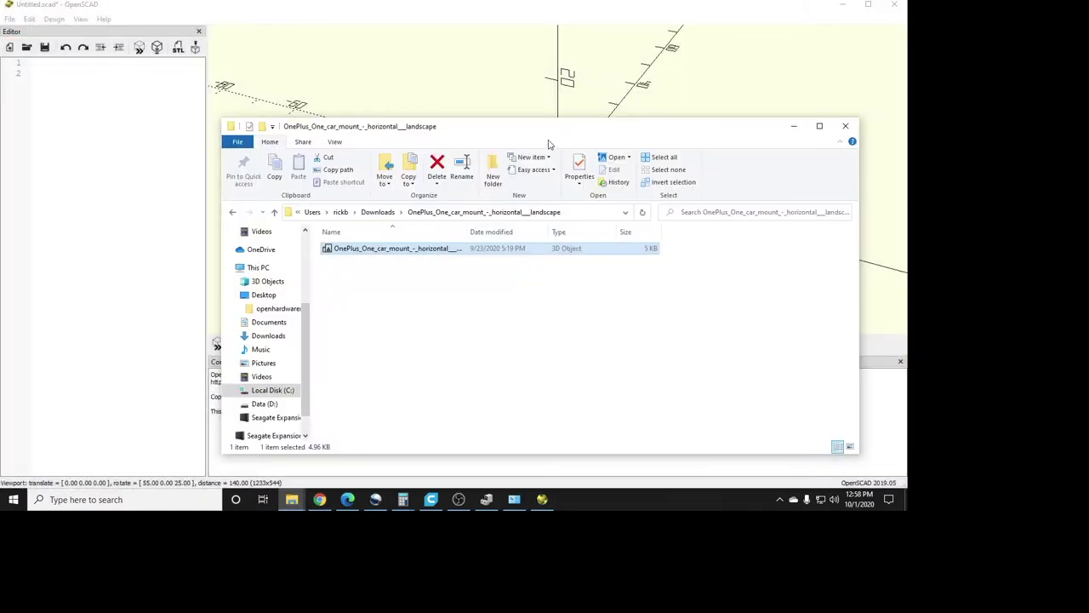
drag(547, 141, 666, 221)
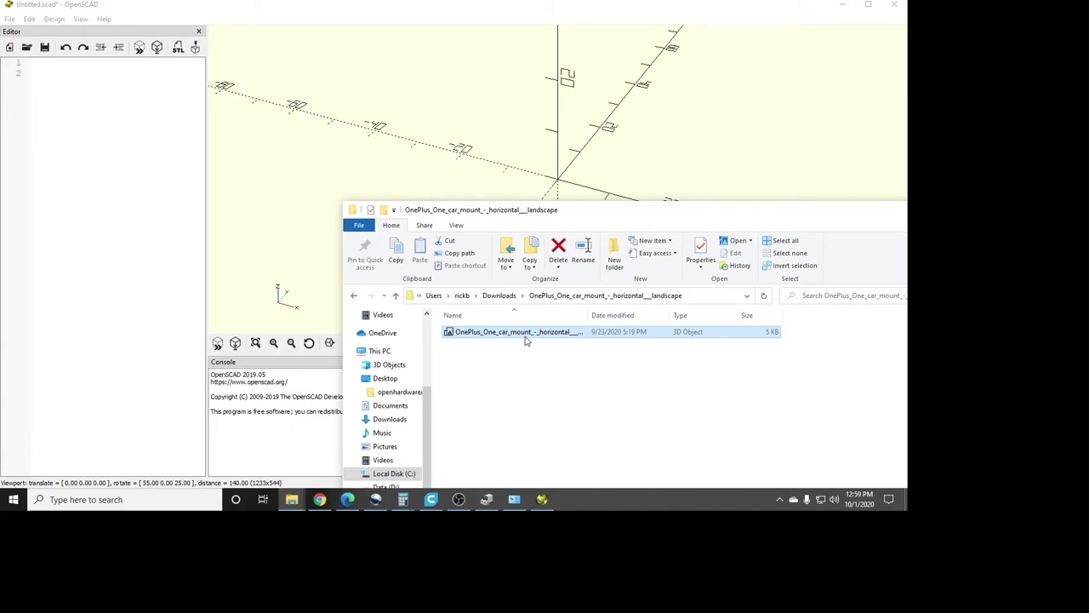
Drag the car mount STL into the editor to insert its import(), then close the folder window
drag(523, 340, 88, 209)
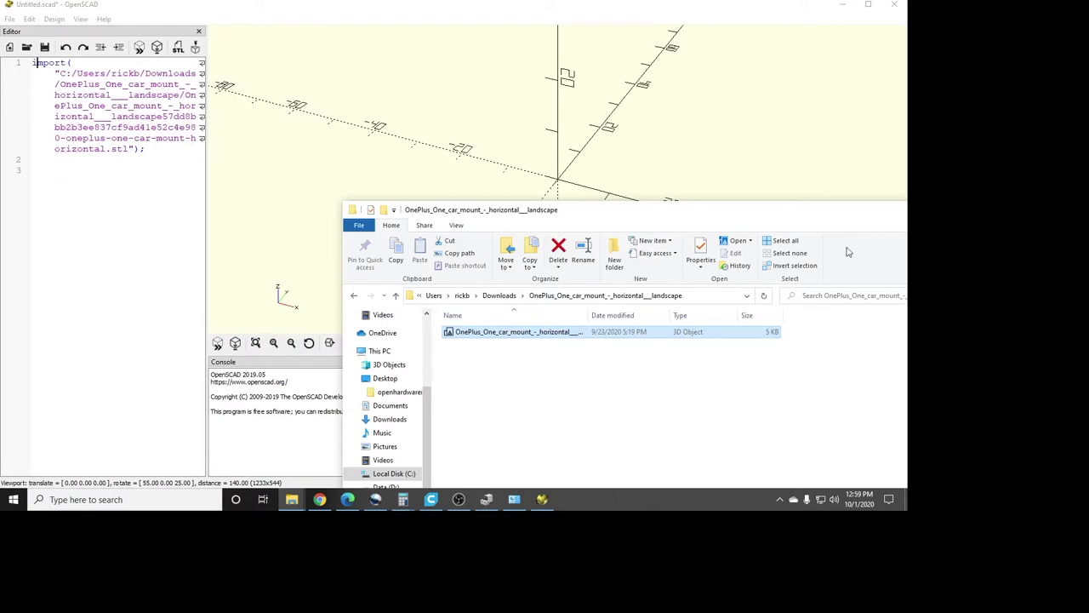
drag(843, 213, 690, 208)
click(761, 205)
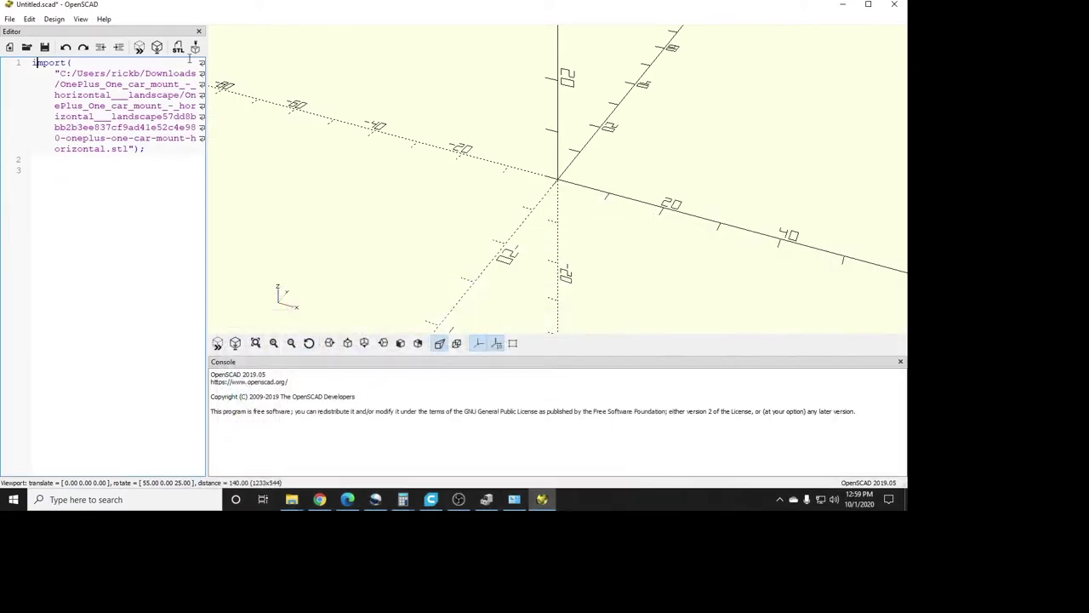
Add a new line after the import and preview the car mount model from the front
click(128, 192)
key(Return)
click(139, 46)
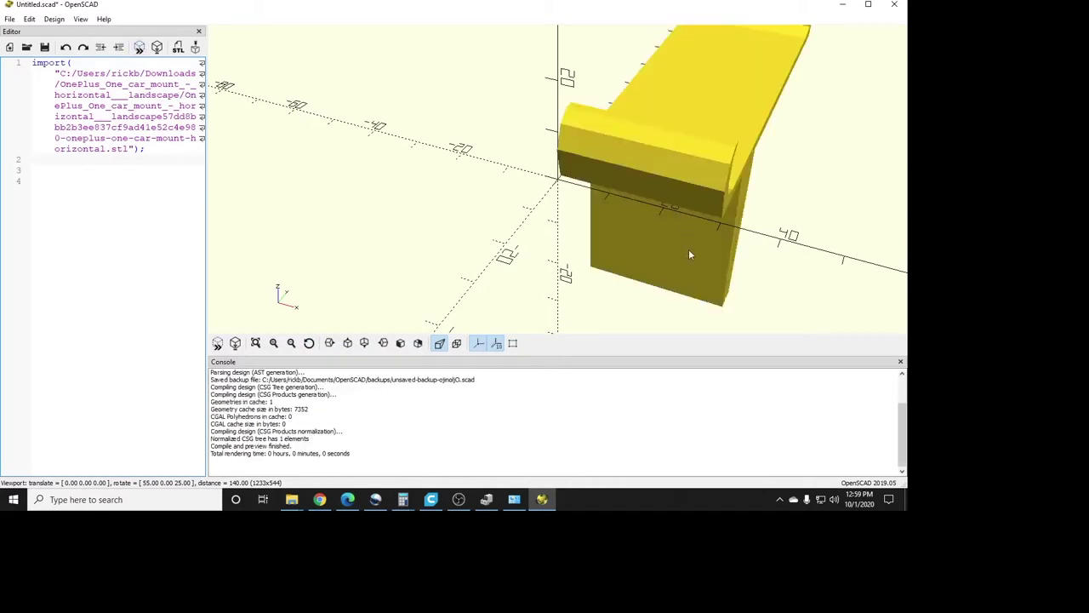
drag(688, 249, 814, 311)
scroll(622, 247, down, 5)
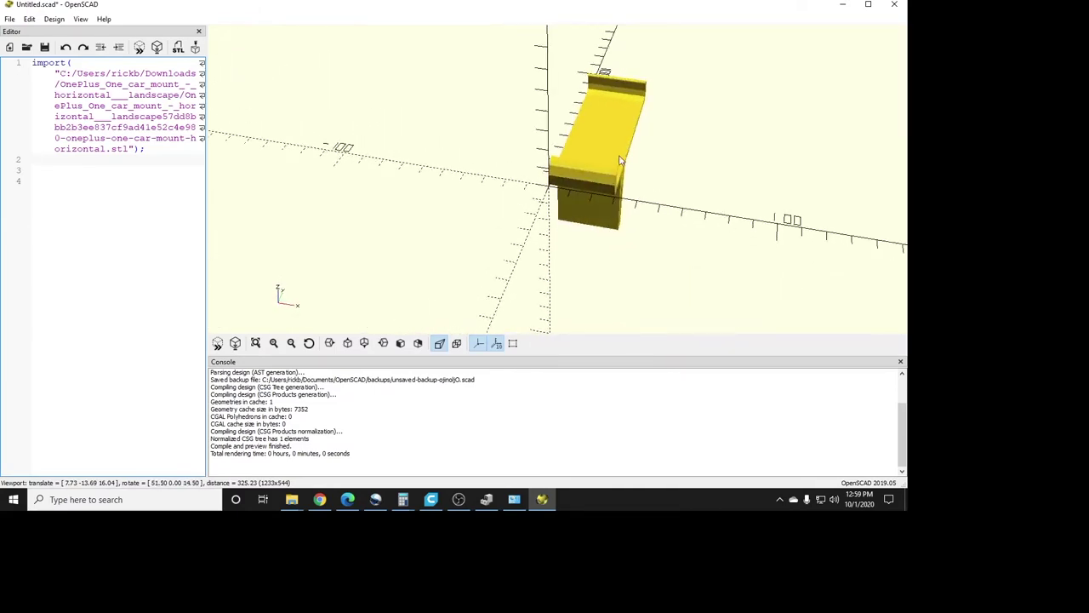
drag(621, 160, 690, 162)
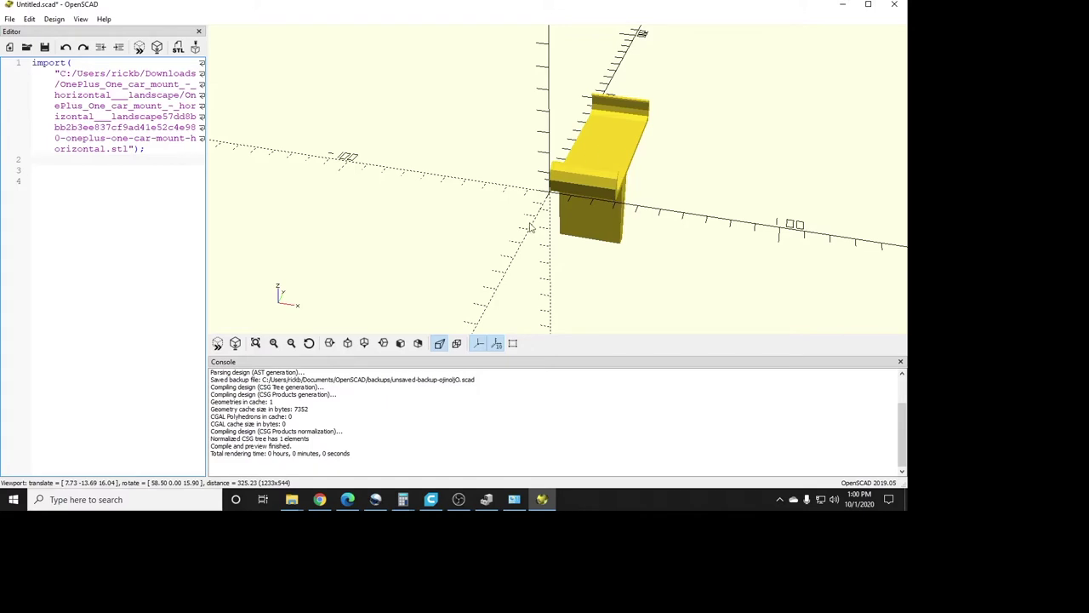
Type translate([12,50,-1]) followed by the start of cylinder(h on line 2
text(translate([)
text(12,)
text(50,)
mouse_move(555, 248)
mouse_down()
mouse_move(518, 224)
mouse_move(571, 245)
mouse_up()
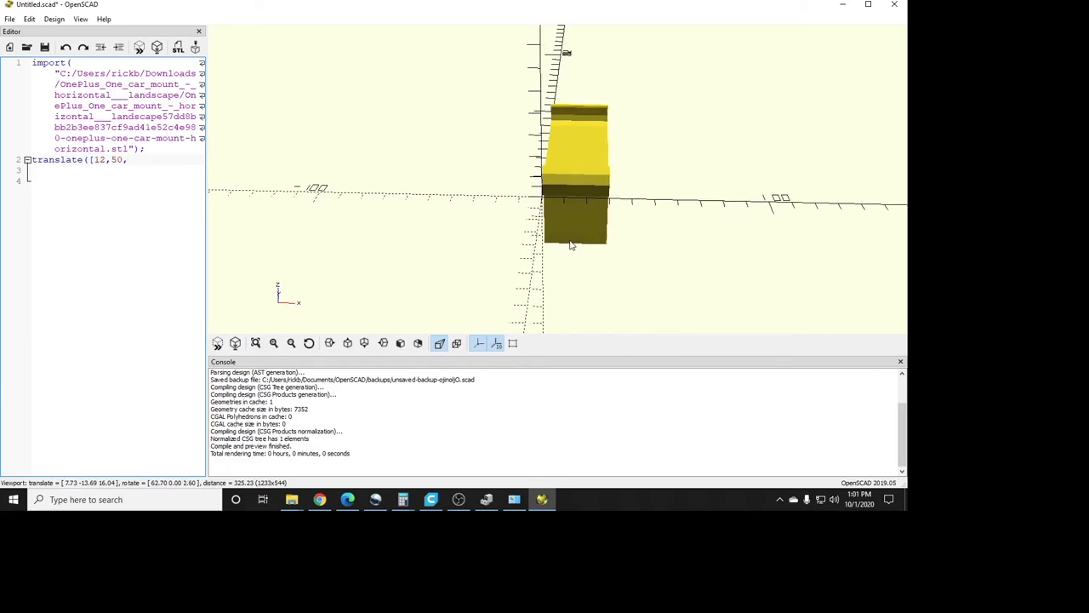
text(1)
mouse_move(649, 233)
mouse_down()
mouse_move(583, 220)
mouse_move(632, 219)
mouse_move(656, 247)
mouse_up()
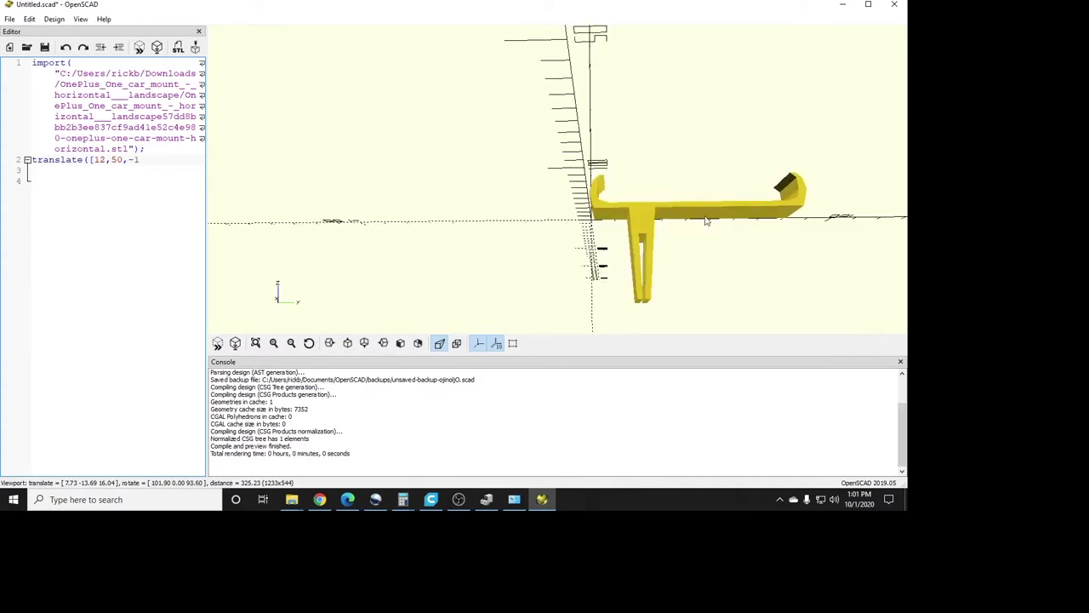
drag(707, 221, 683, 204)
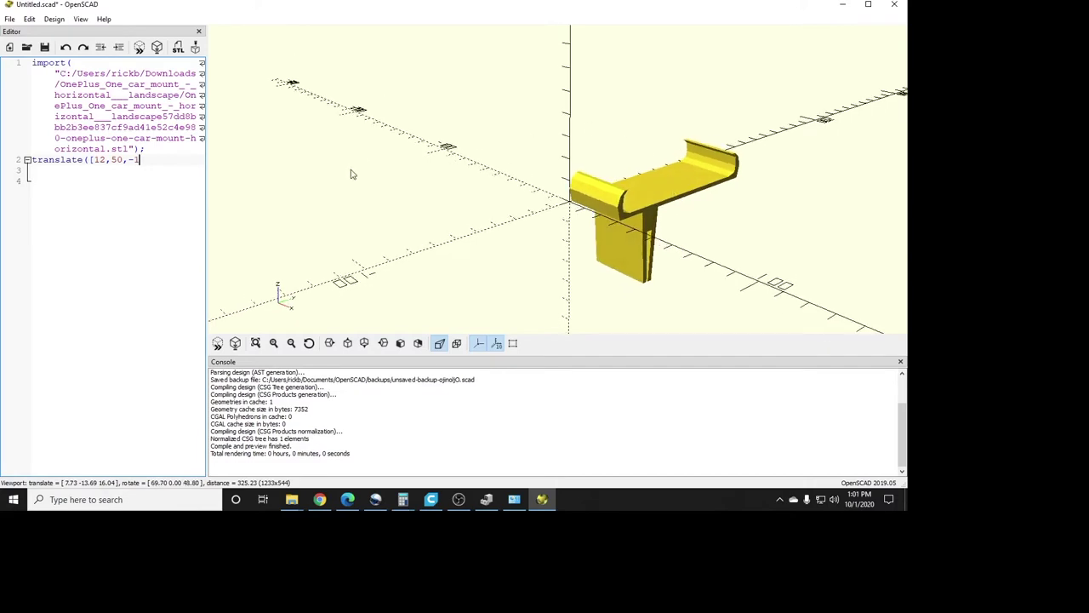
text(]) cylinder(h)
Finish cylinder(h=10,r=2) and preview it standing on the mount's top
text();)
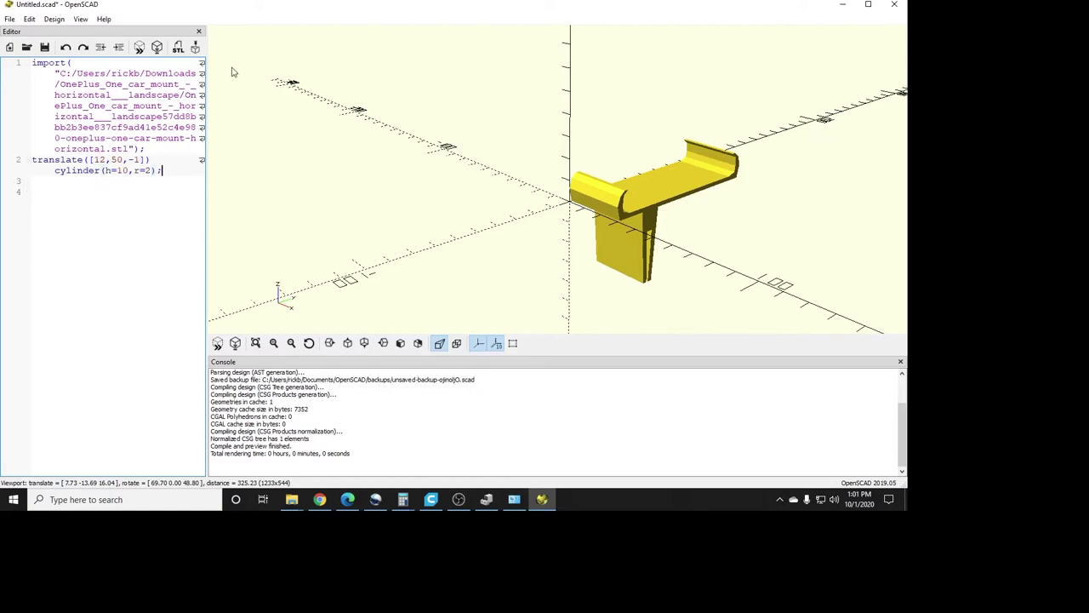
click(139, 46)
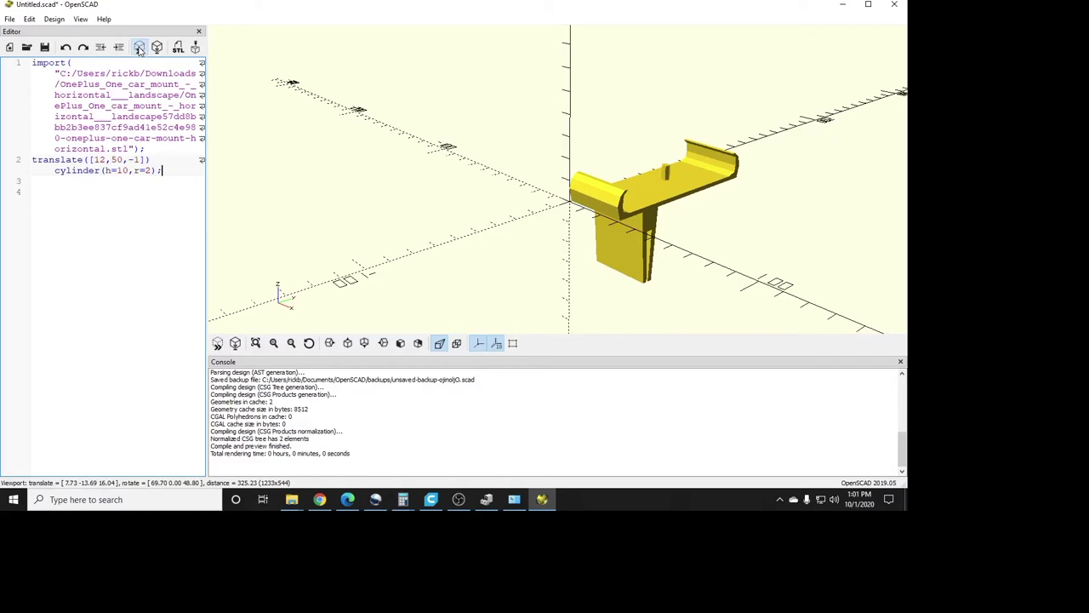
drag(624, 218, 630, 240)
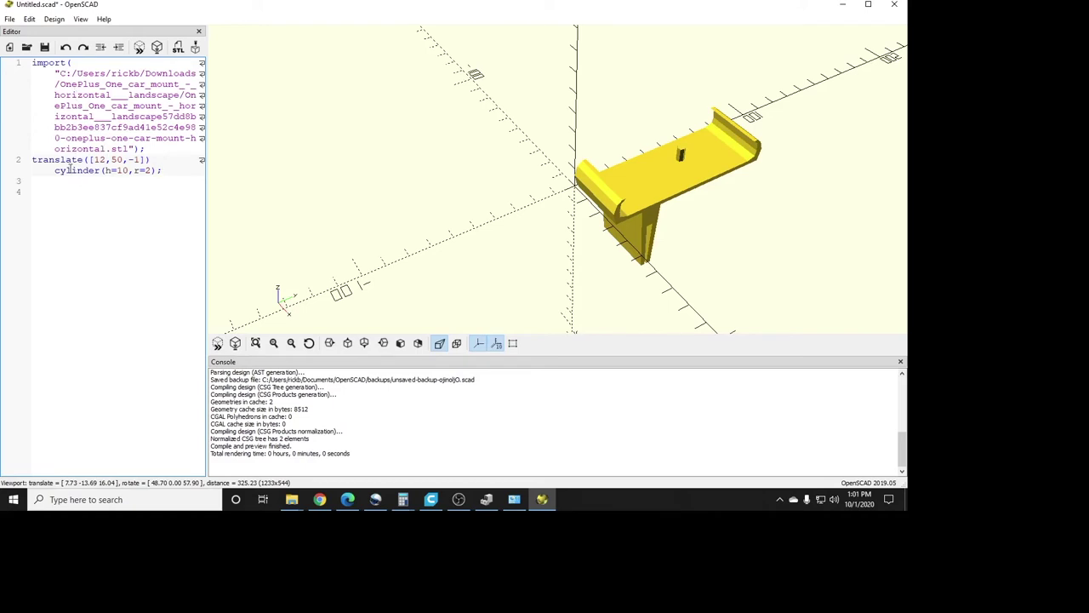
Add difference(){ above the import and a closing } after the cylinder, then check the cut
click(37, 64)
key(Return)
key(Up)
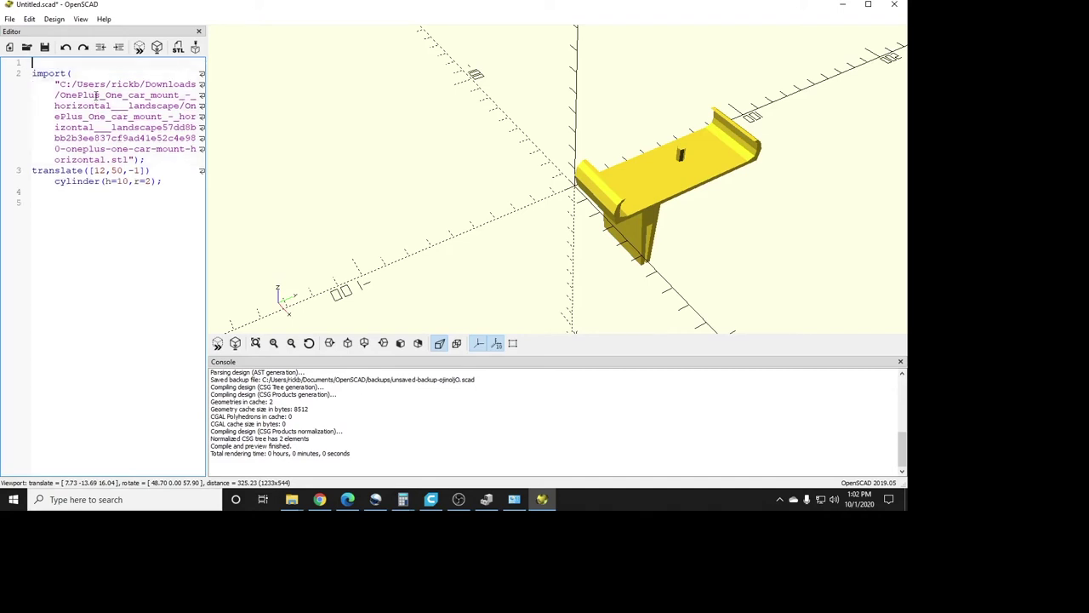
text(difference(){)
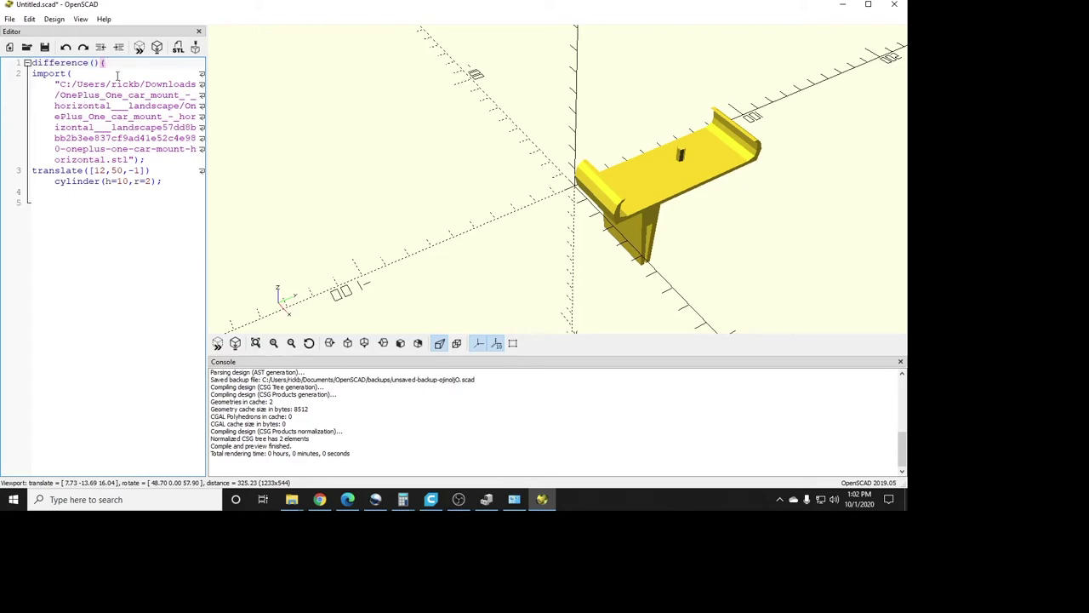
click(184, 196)
text(})
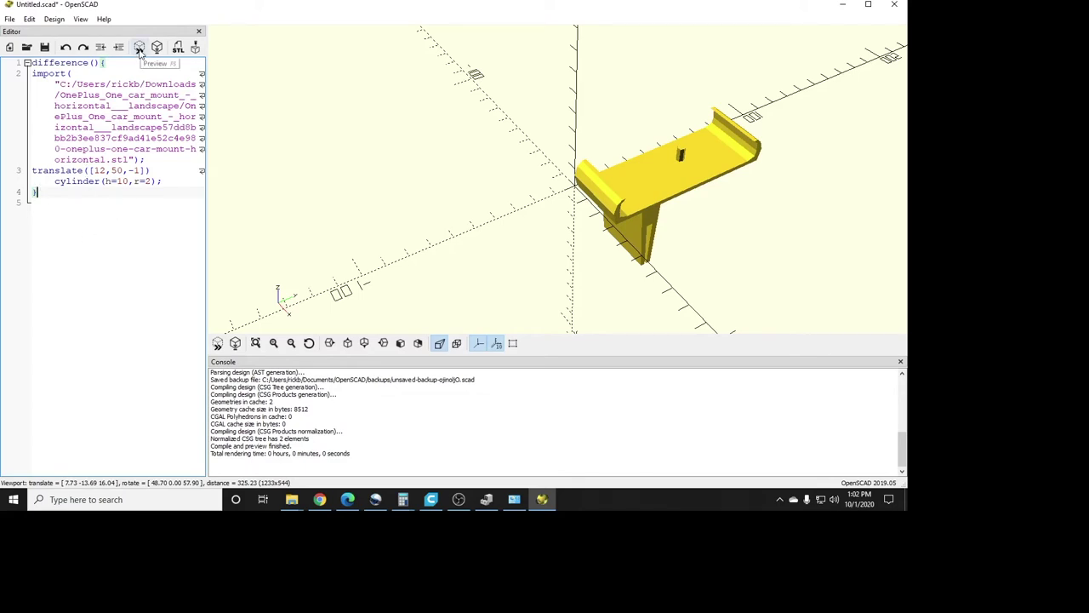
drag(714, 234, 553, 187)
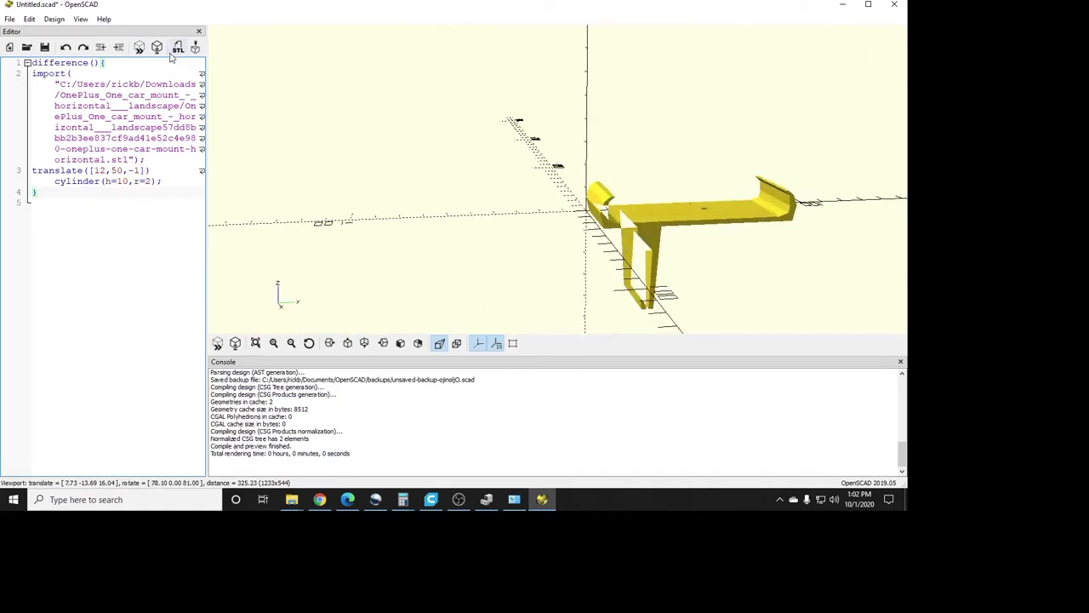
Render the mount with the hole cut and inspect it from the side and above
click(158, 48)
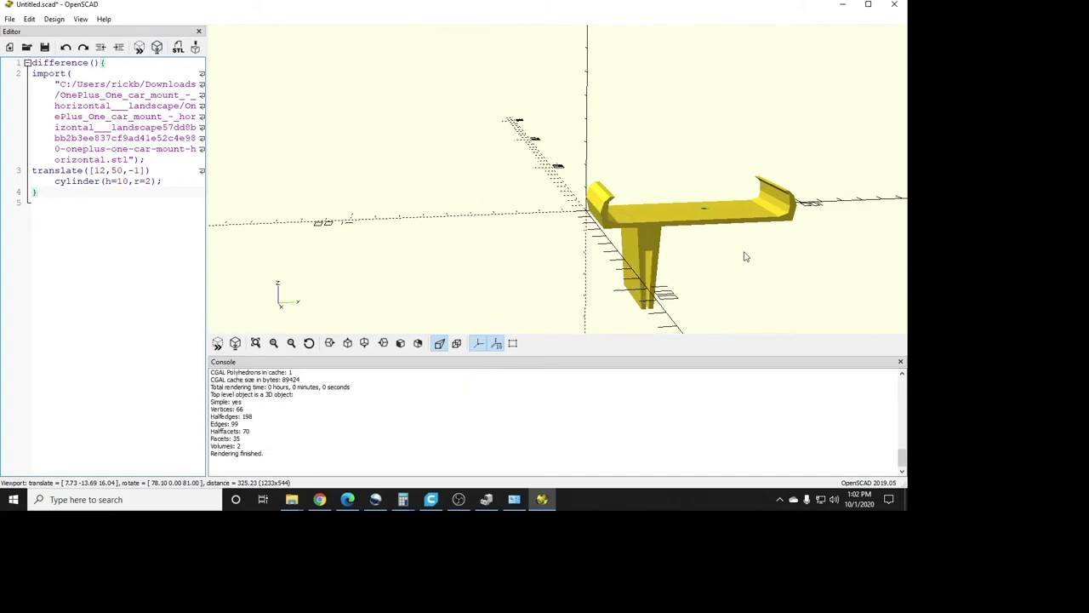
drag(745, 256, 656, 187)
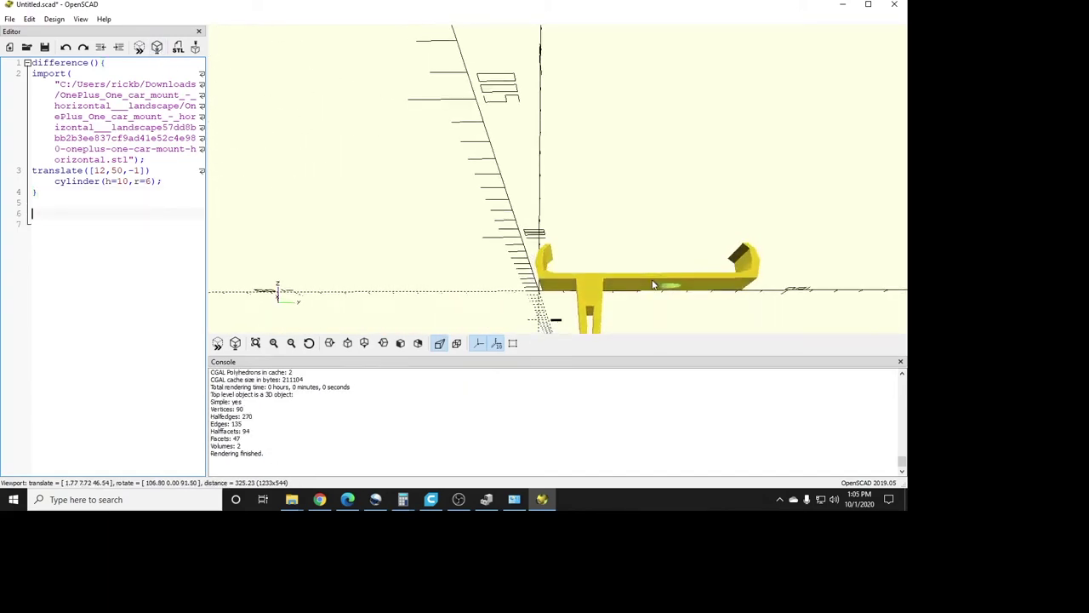
drag(561, 307, 652, 294)
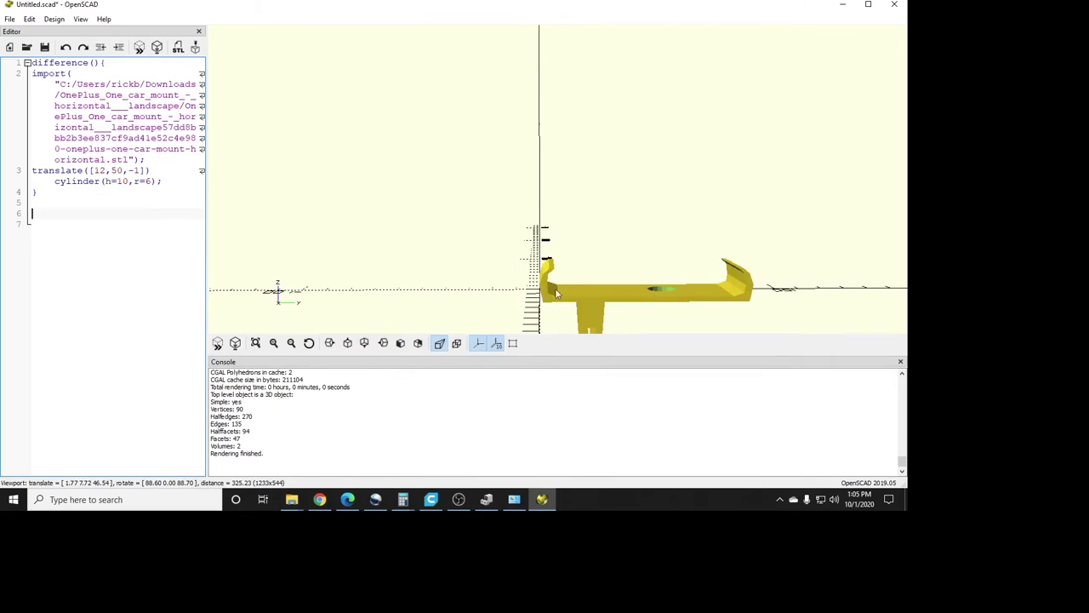
drag(582, 291, 623, 322)
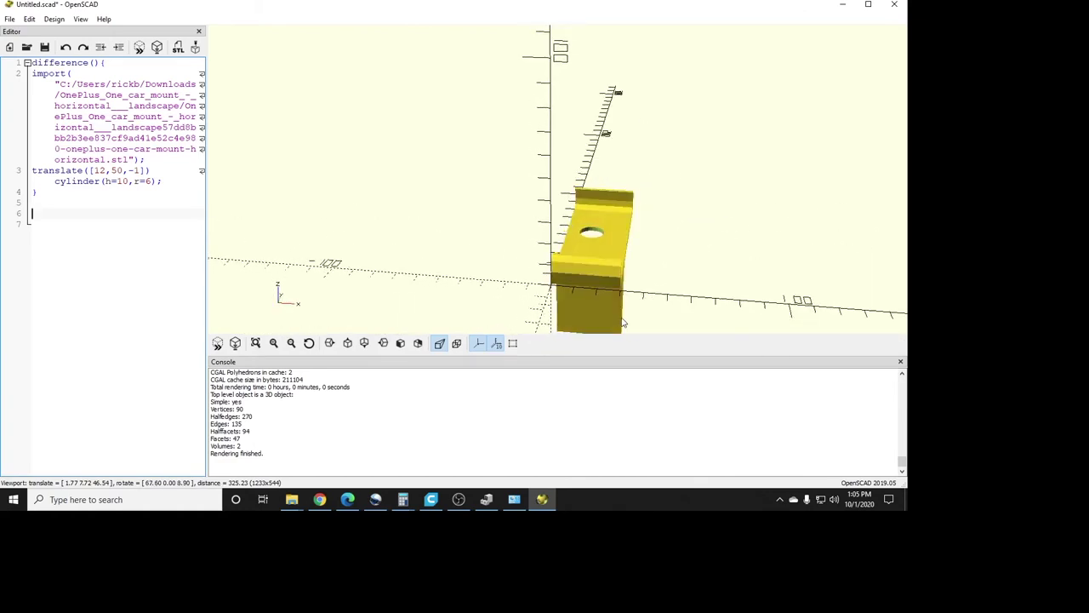
Type cube([30,5,10]); on the line after the difference block
text(cube([]);)
text(30,)
mouse_move(613, 257)
mouse_down()
mouse_move(541, 270)
mouse_move(616, 274)
mouse_up()
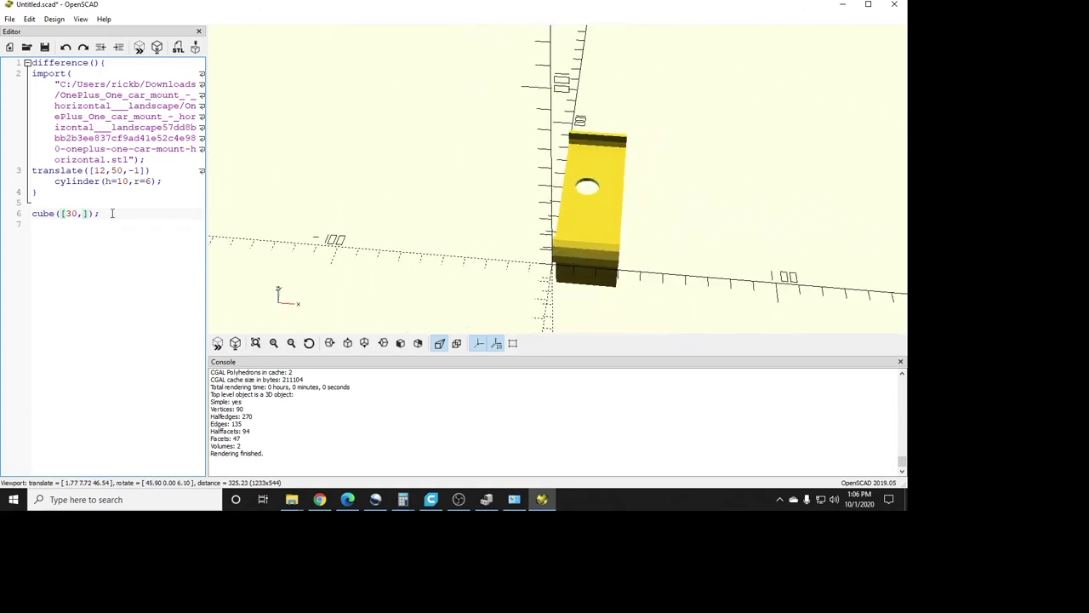
text(5,)
drag(608, 304, 580, 301)
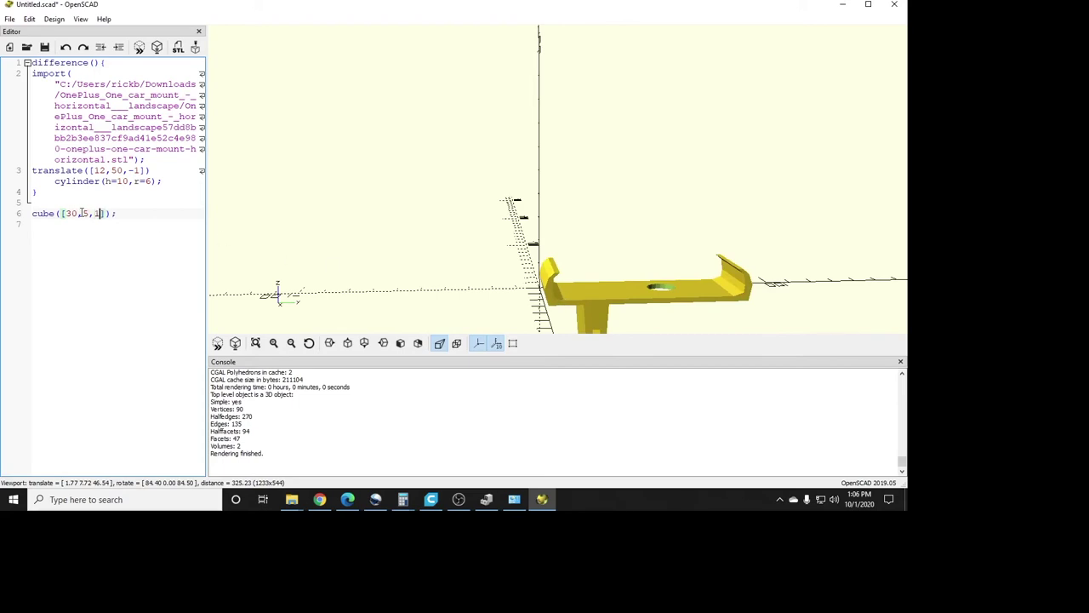
Preview and render the holed mount with the 30×5×10 block, orbiting to inspect it
click(139, 47)
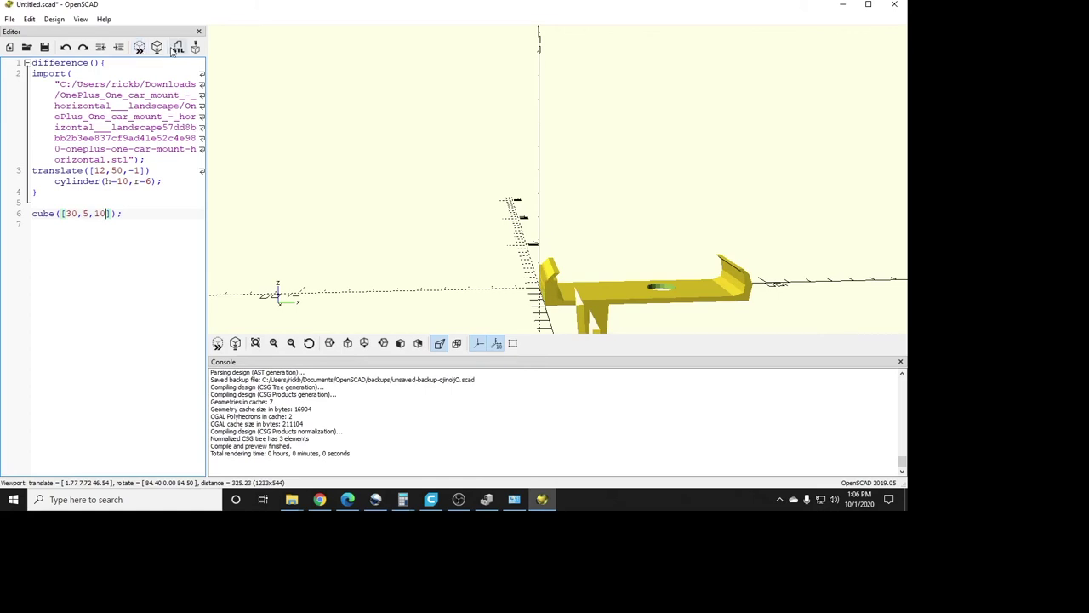
click(156, 47)
right_drag(570, 301, 545, 284)
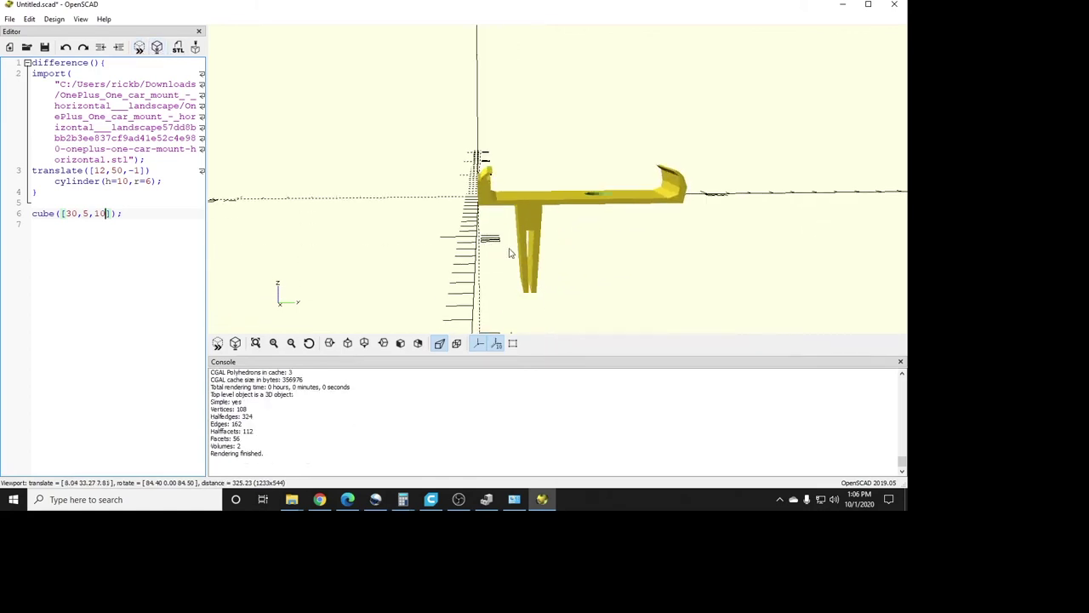
drag(542, 268, 480, 292)
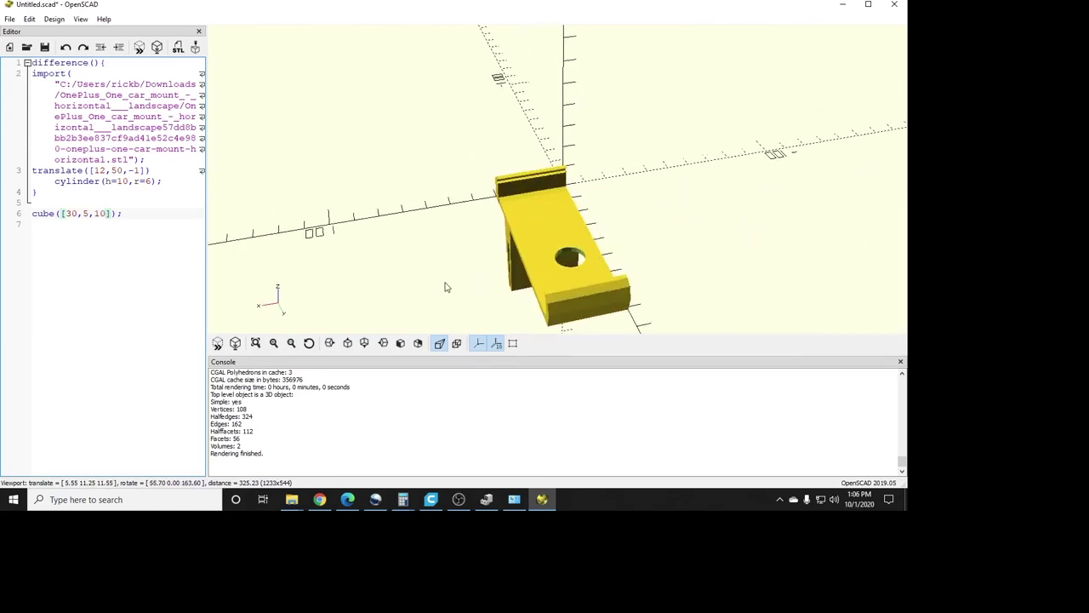
drag(562, 284, 605, 305)
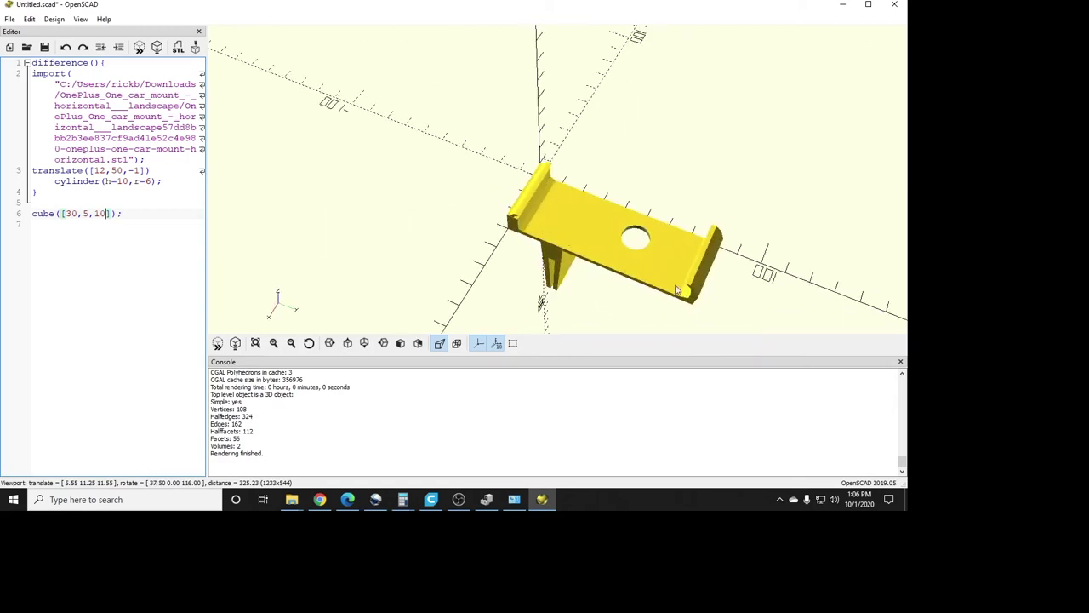
drag(668, 300, 597, 252)
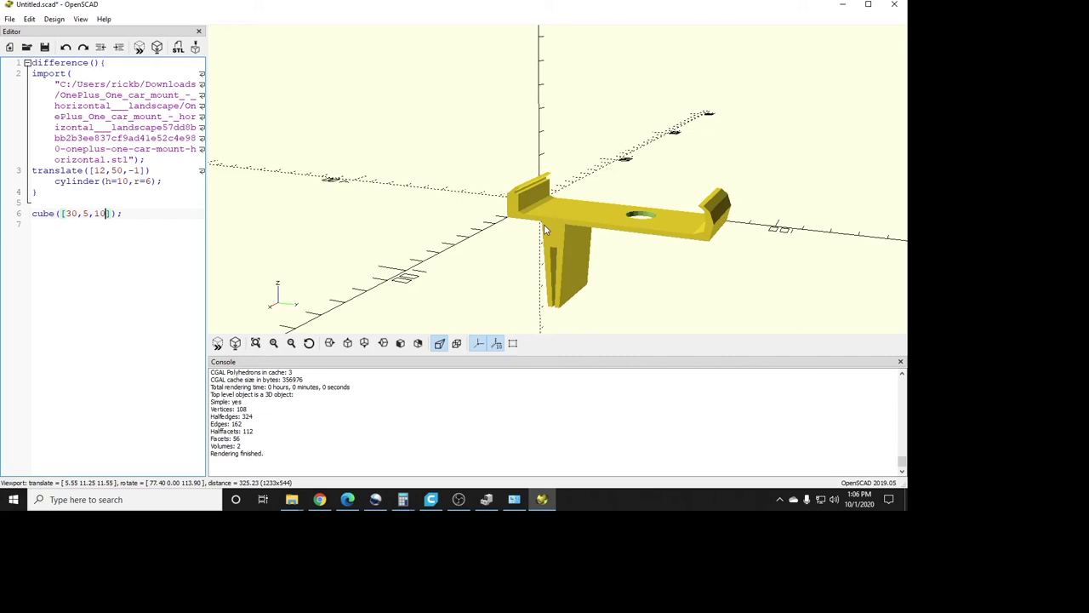
drag(576, 232, 462, 255)
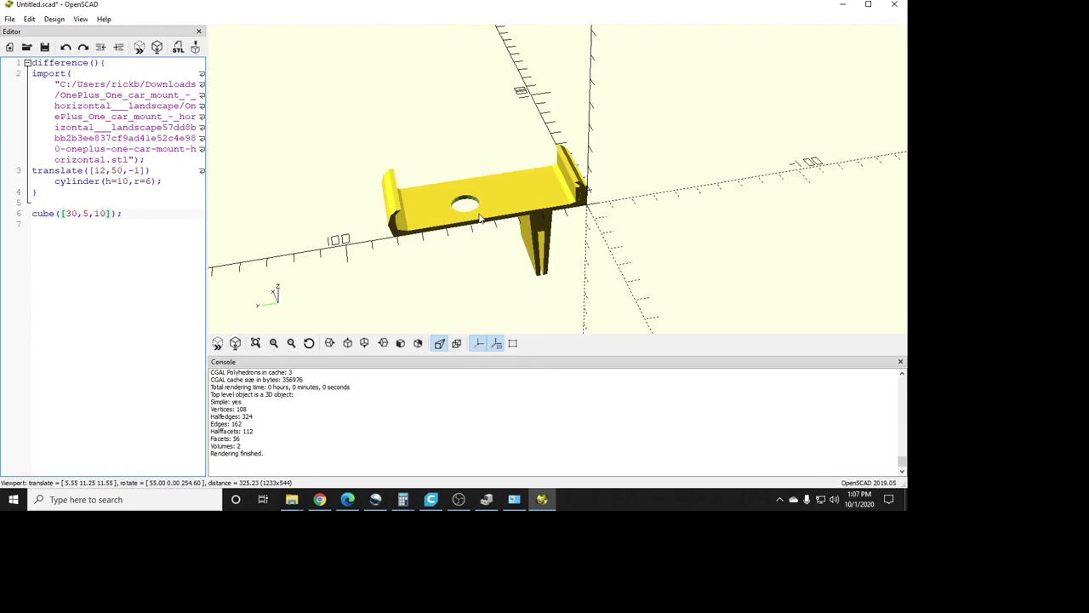
drag(480, 222, 526, 211)
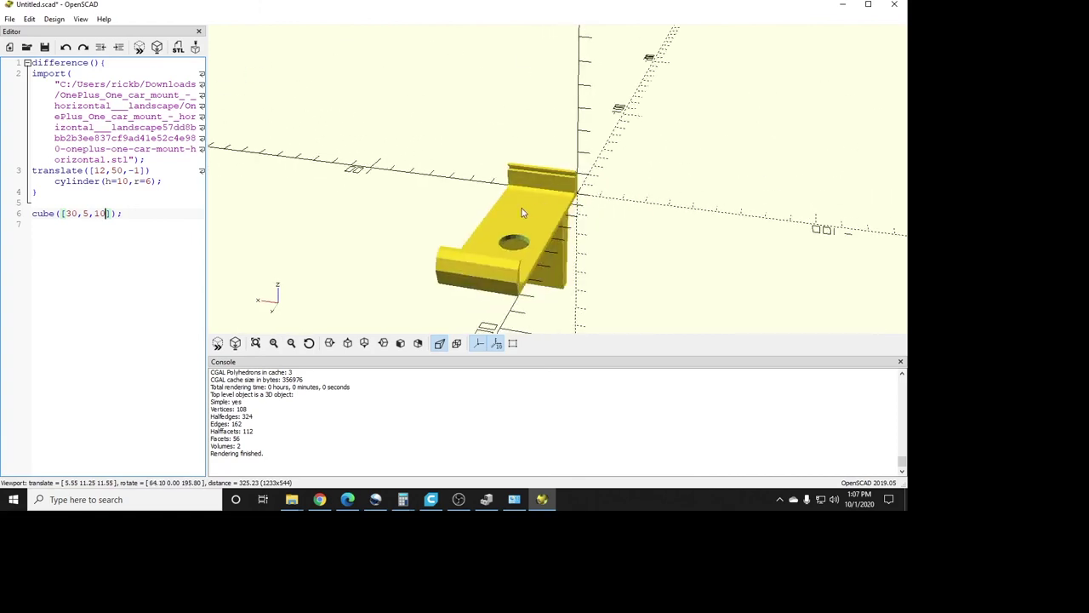